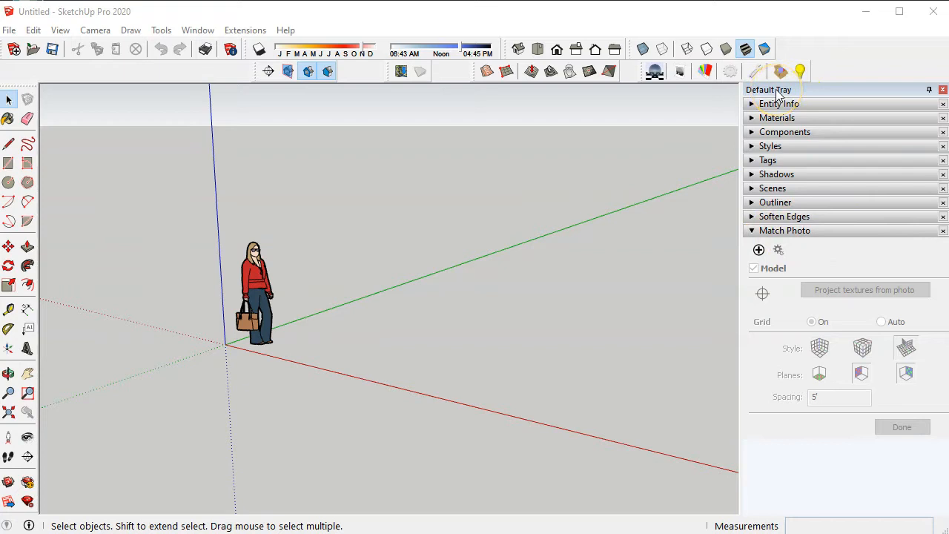
# Start a new matched photo using the BOST.MARKET image from the Downloads folder.
pyautogui.click(759, 250)
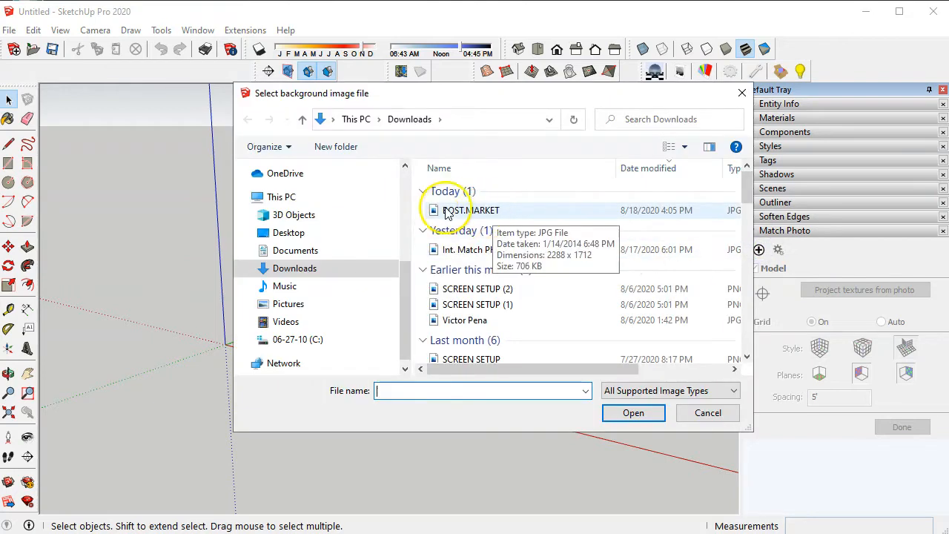
pyautogui.click(493, 211)
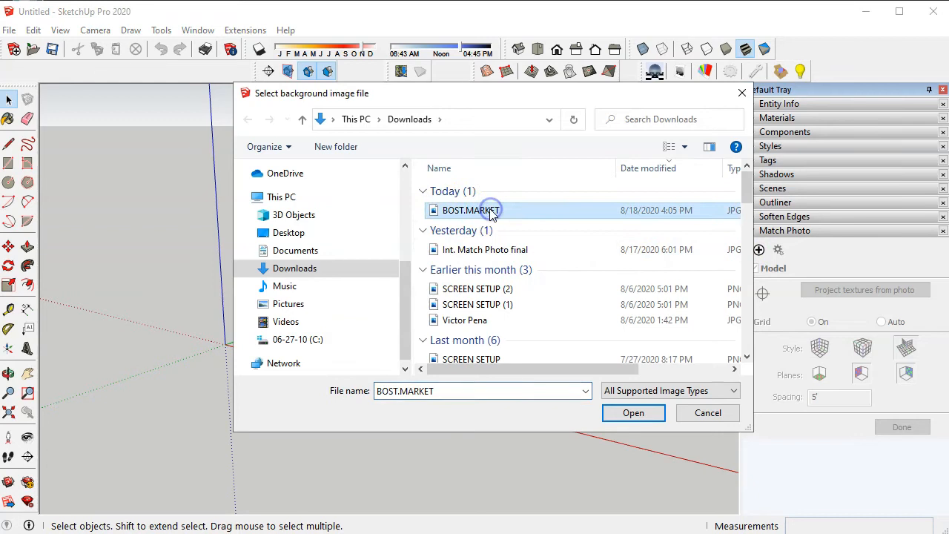
pyautogui.click(634, 414)
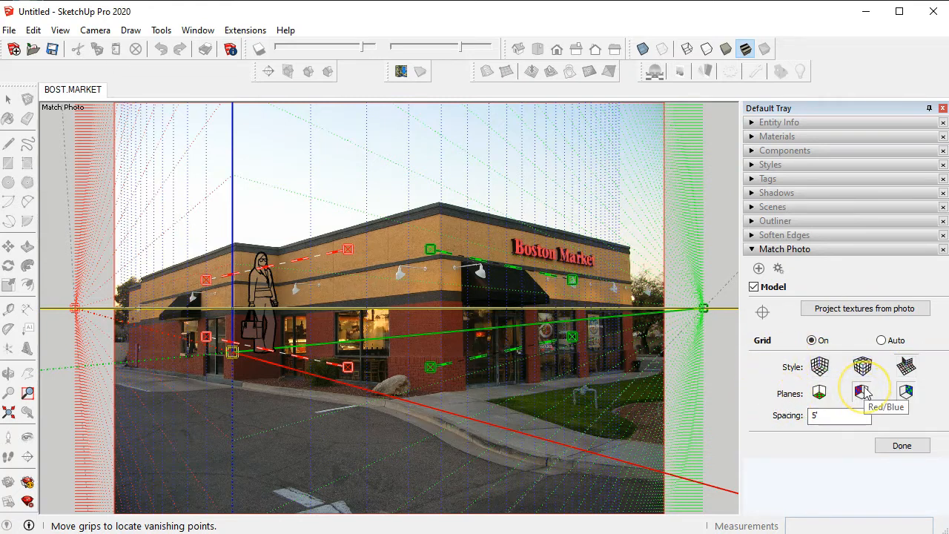
pyautogui.click(899, 395)
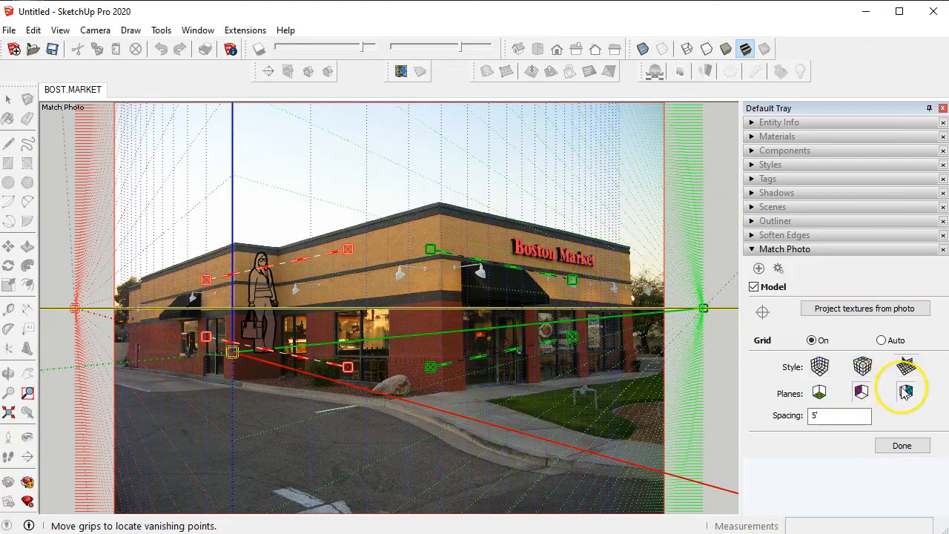
pyautogui.click(822, 395)
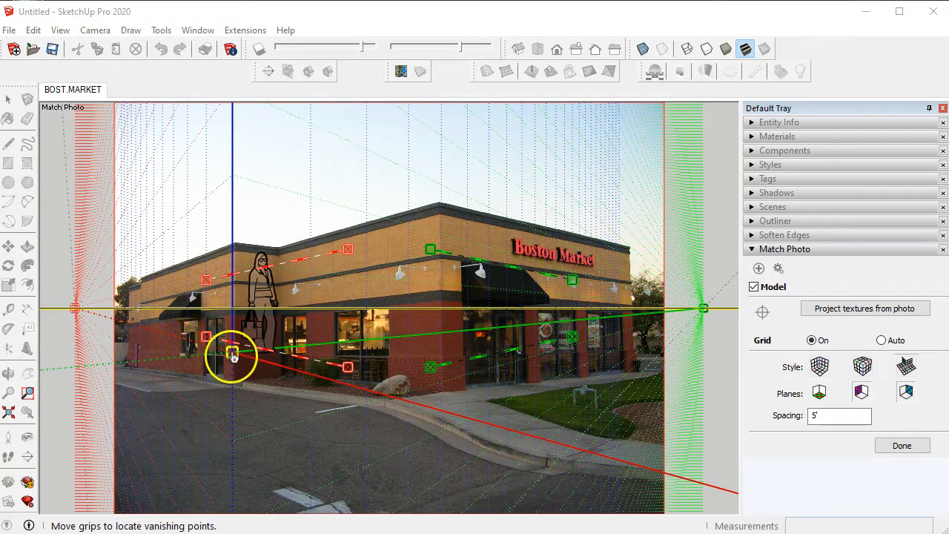
# Move the axis origin to the base of the building's front corner and check the blue axis against the corner edge.
pyautogui.moveTo(232, 355); pyautogui.dragTo(444, 390)
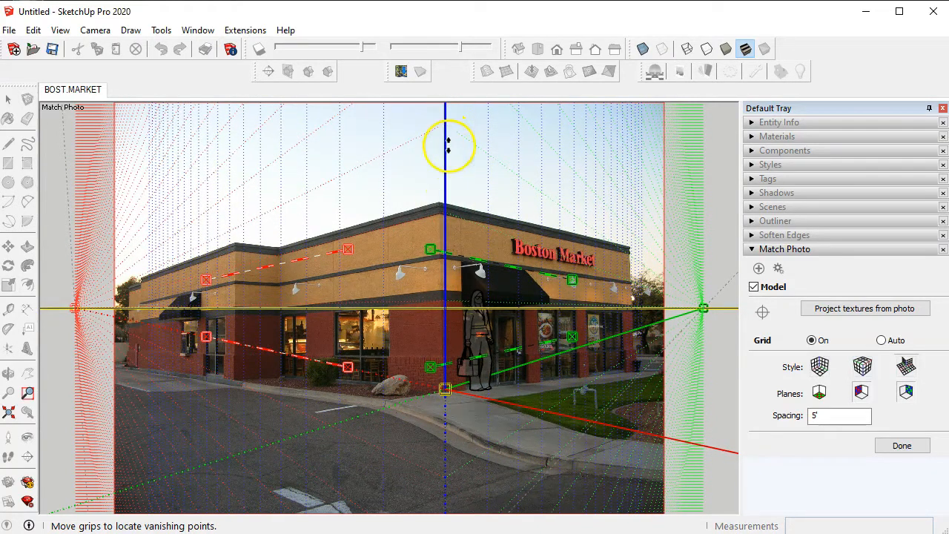
pyautogui.scroll(5, 447, 231)
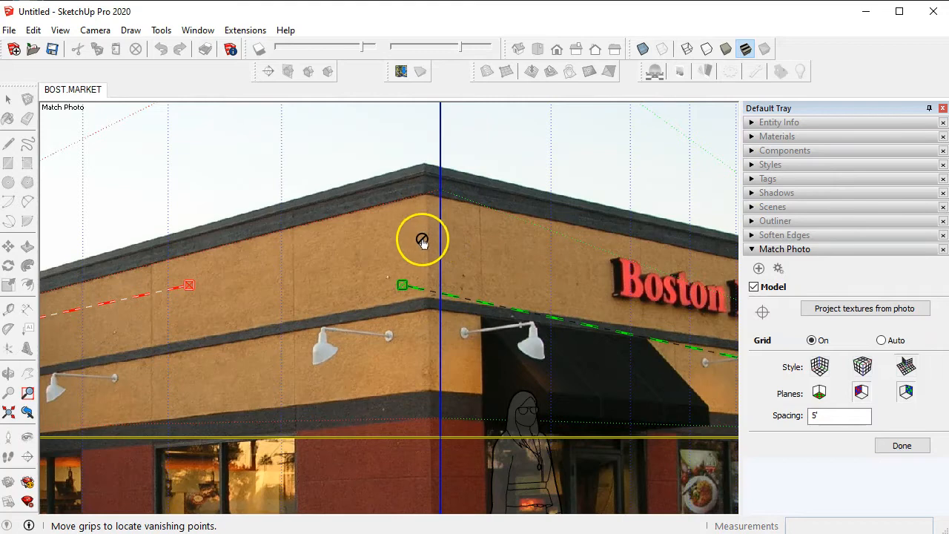
pyautogui.scroll(-1, 428, 288)
pyautogui.scroll(-5, 428, 288)
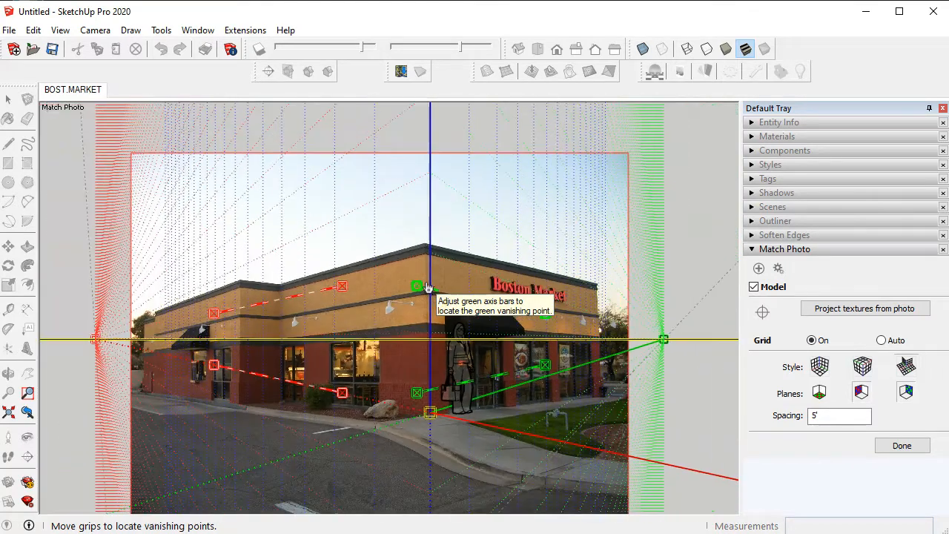
pyautogui.scroll(-3, 428, 287)
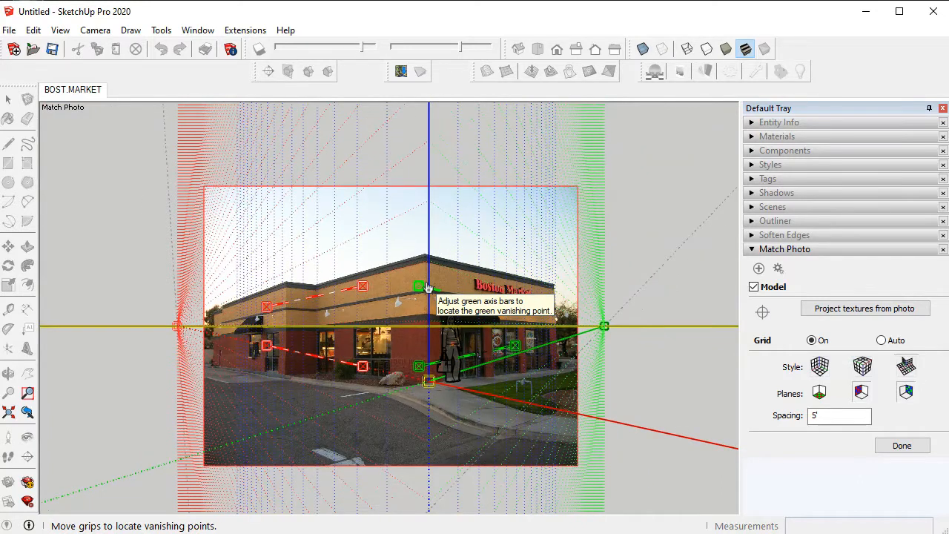
# Adjust the upper green axis bar and both vanishing points so the blue axis follows the building's front corner.
pyautogui.moveTo(427, 288)
pyautogui.mouseDown()
pyautogui.moveTo(485, 284)
pyautogui.moveTo(547, 322)
pyautogui.moveTo(514, 309)
pyautogui.moveTo(508, 245)
pyautogui.moveTo(515, 307)
pyautogui.moveTo(318, 292)
pyautogui.moveTo(442, 295)
pyautogui.mouseUp()
pyautogui.moveTo(501, 291)
pyautogui.mouseDown()
pyautogui.moveTo(362, 291)
pyautogui.moveTo(413, 233)
pyautogui.moveTo(464, 244)
pyautogui.moveTo(483, 273)
pyautogui.moveTo(467, 233)
pyautogui.moveTo(420, 238)
pyautogui.moveTo(418, 278)
pyautogui.moveTo(390, 269)
pyautogui.moveTo(392, 292)
pyautogui.moveTo(472, 286)
pyautogui.moveTo(495, 302)
pyautogui.mouseUp()
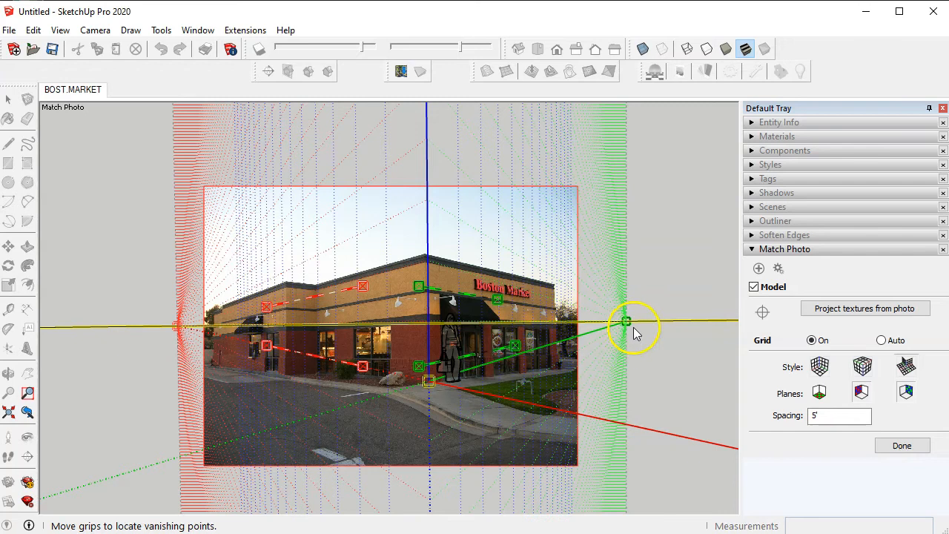
pyautogui.moveTo(626, 324); pyautogui.dragTo(674, 319)
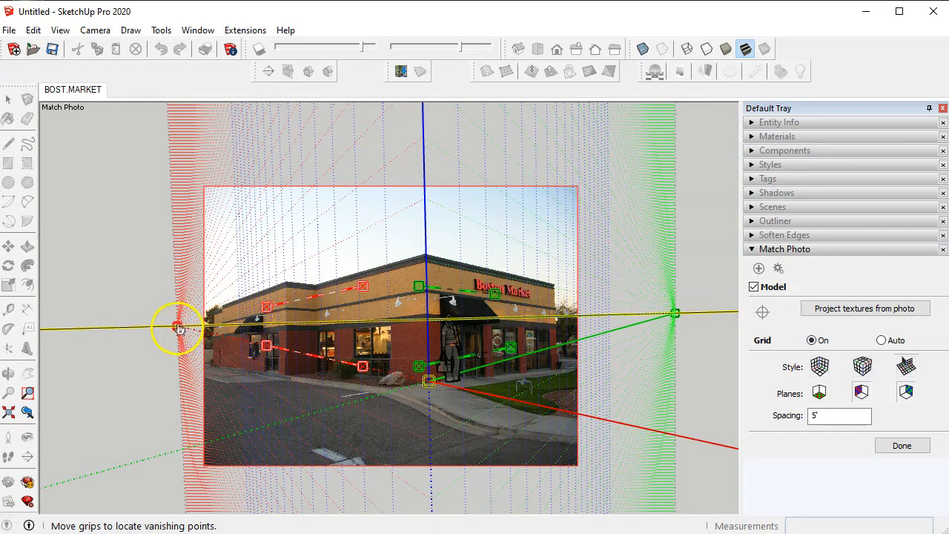
pyautogui.moveTo(178, 324); pyautogui.dragTo(181, 329)
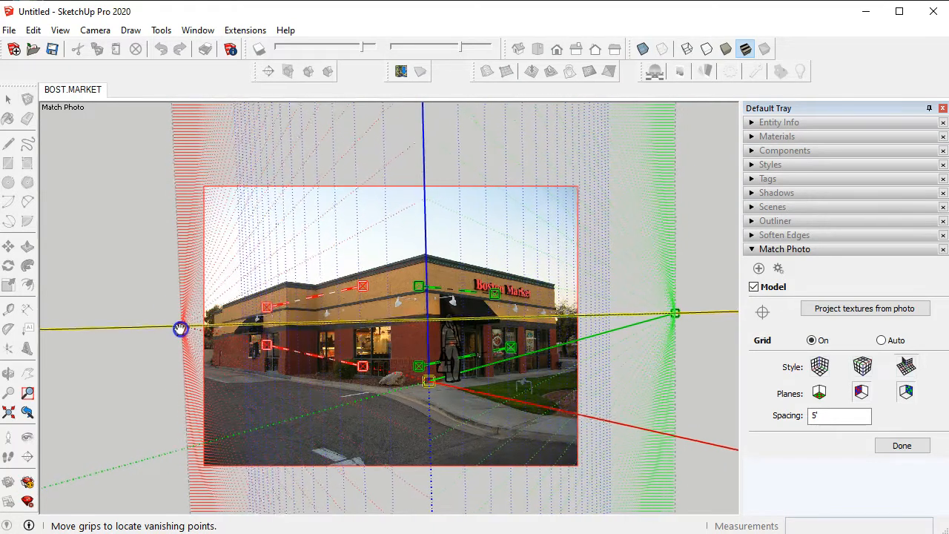
# Refine the axis origin so it sits exactly where the front brick corner meets the pavement.
pyautogui.scroll(8, 402, 280)
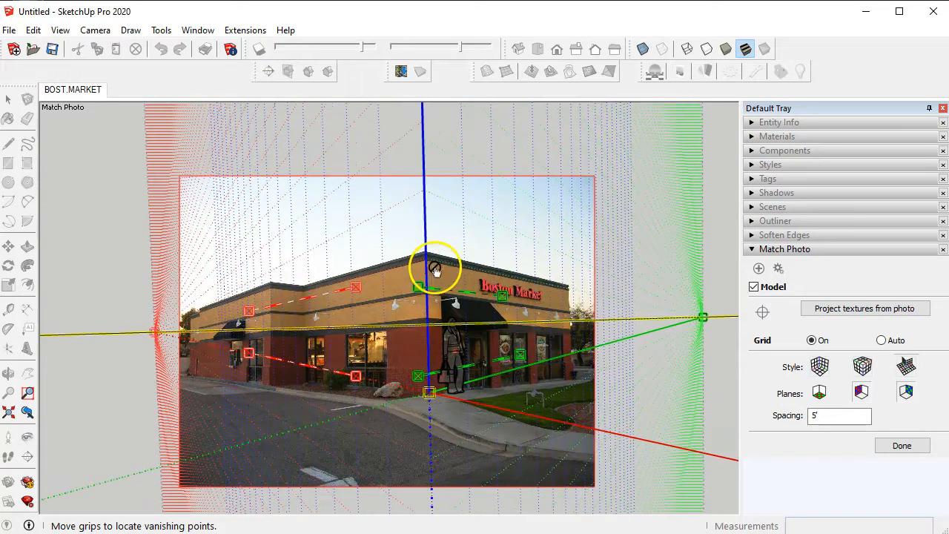
pyautogui.scroll(2, 413, 281)
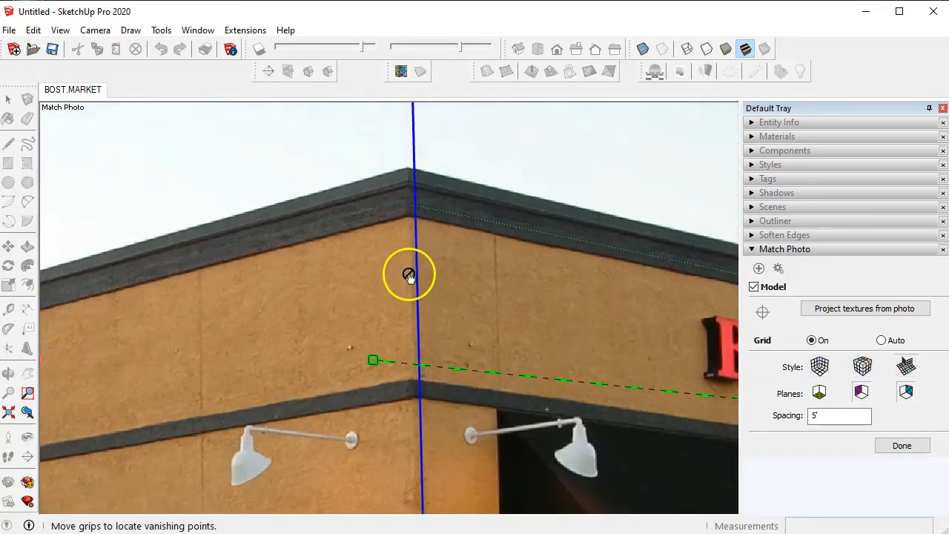
pyautogui.scroll(-10, 421, 241)
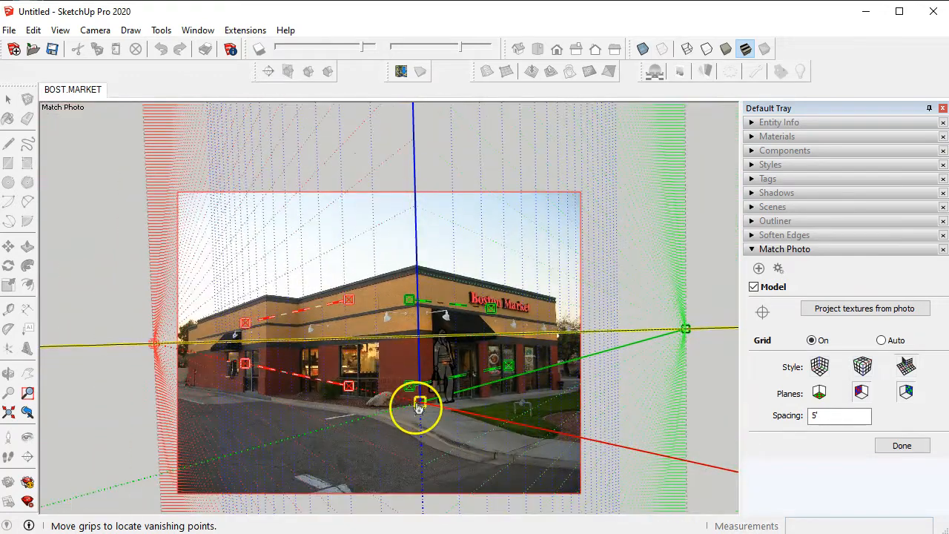
pyautogui.scroll(10, 419, 407)
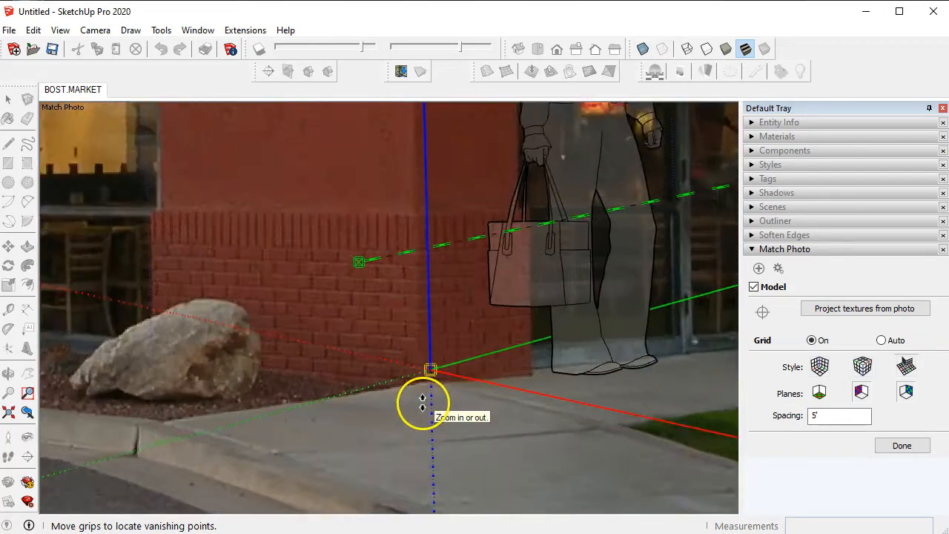
pyautogui.scroll(5, 422, 404)
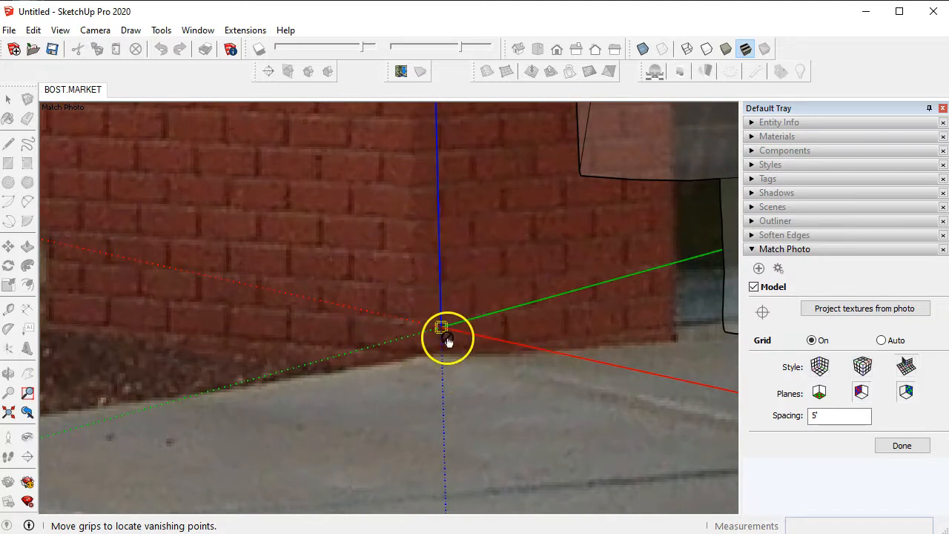
pyautogui.moveTo(441, 329); pyautogui.dragTo(417, 358)
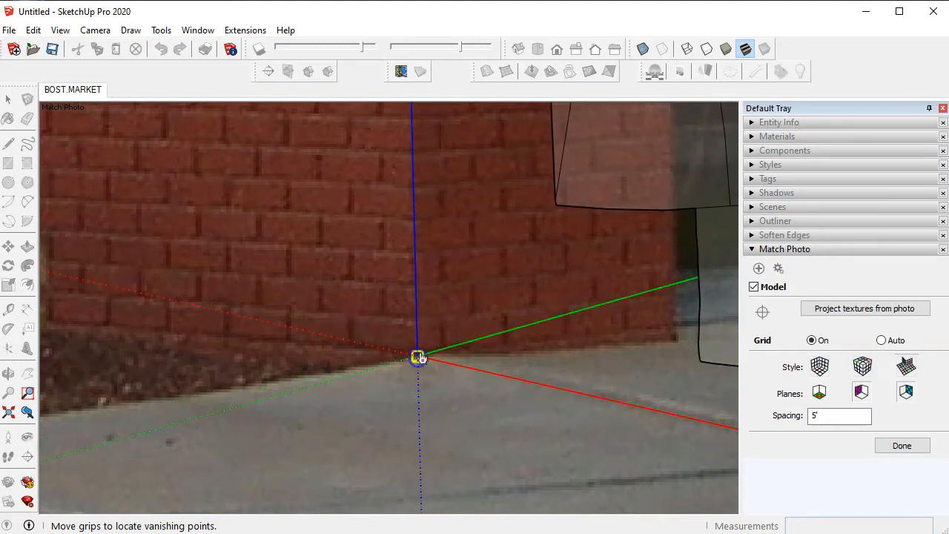
pyautogui.scroll(-5, 400, 334)
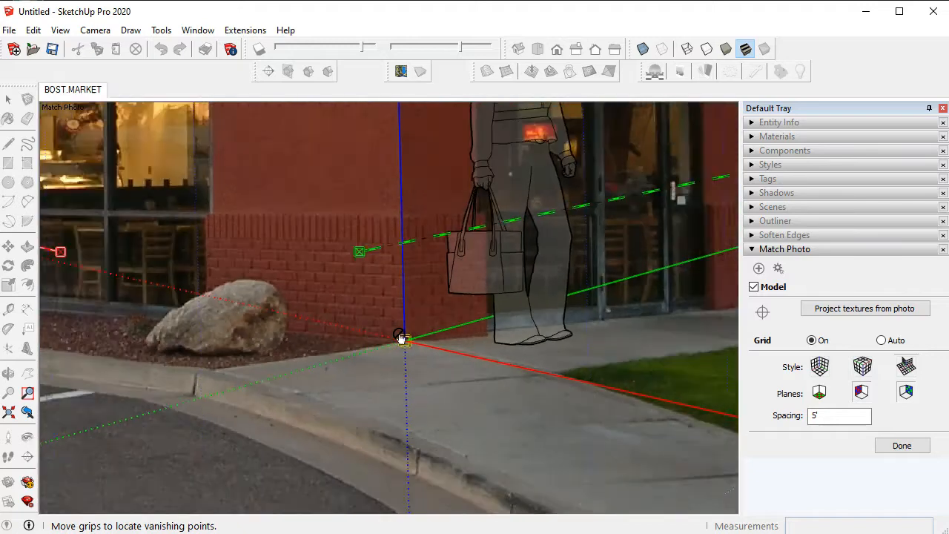
pyautogui.scroll(-8, 401, 338)
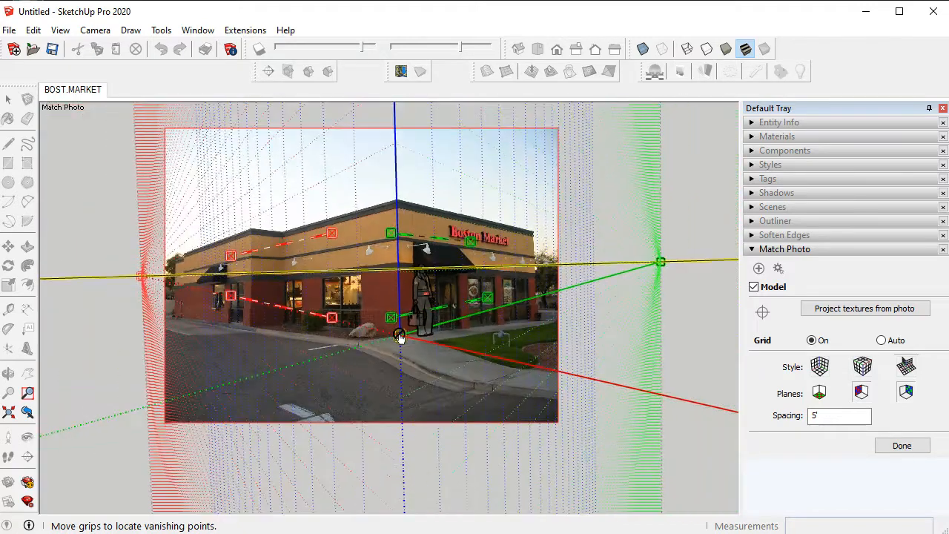
pyautogui.scroll(-5, 400, 337)
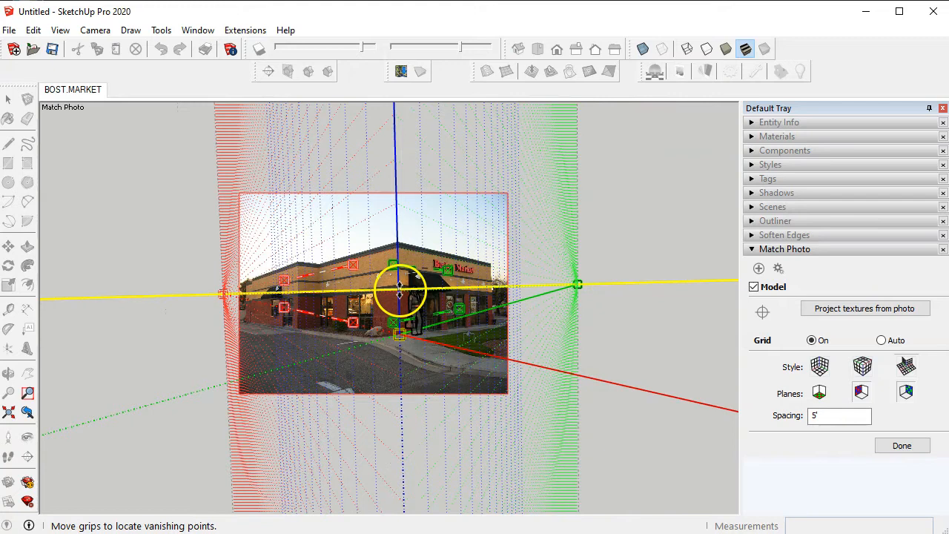
# Swap the sides of the vanishing points, placing red beyond the sign wall and green beyond the long side wall, and level the horizon.
pyautogui.scroll(3, 399, 289)
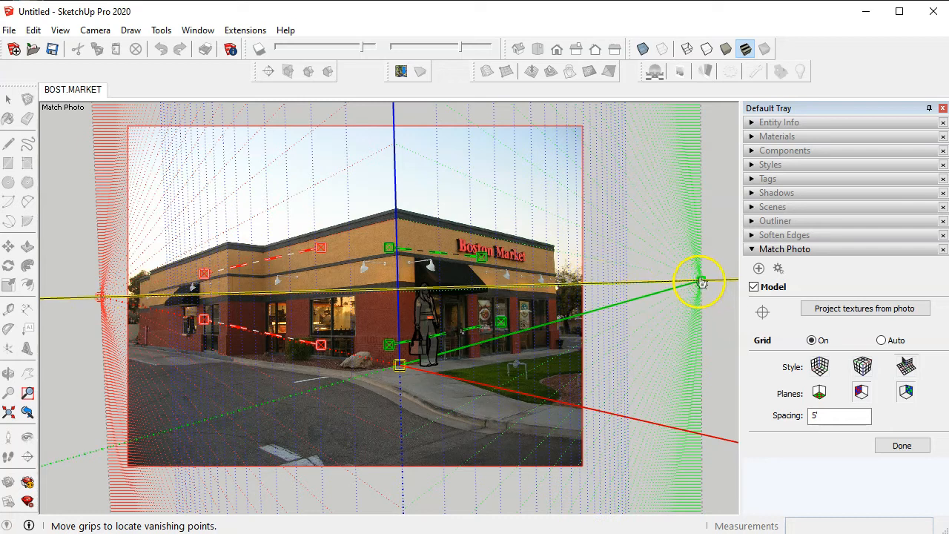
pyautogui.moveTo(700, 282); pyautogui.dragTo(684, 328)
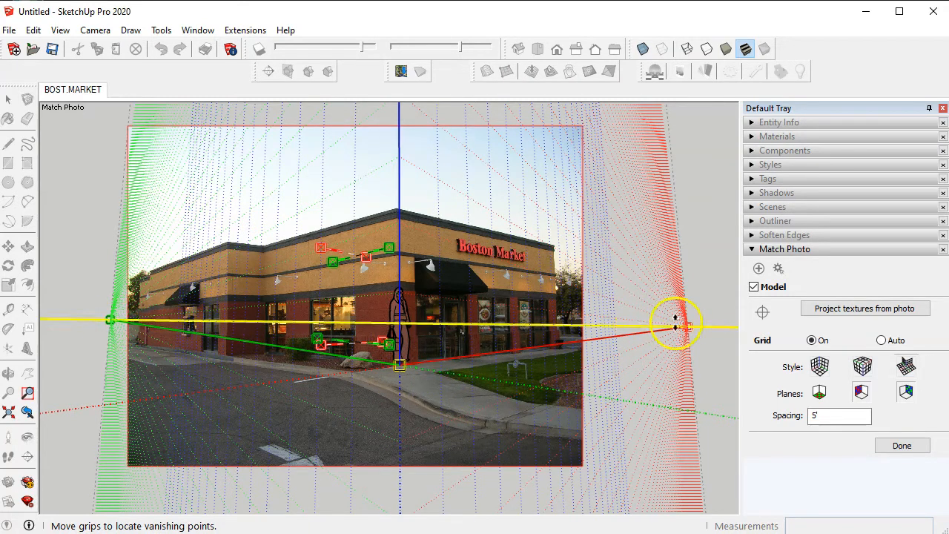
pyautogui.moveTo(112, 322); pyautogui.dragTo(68, 331)
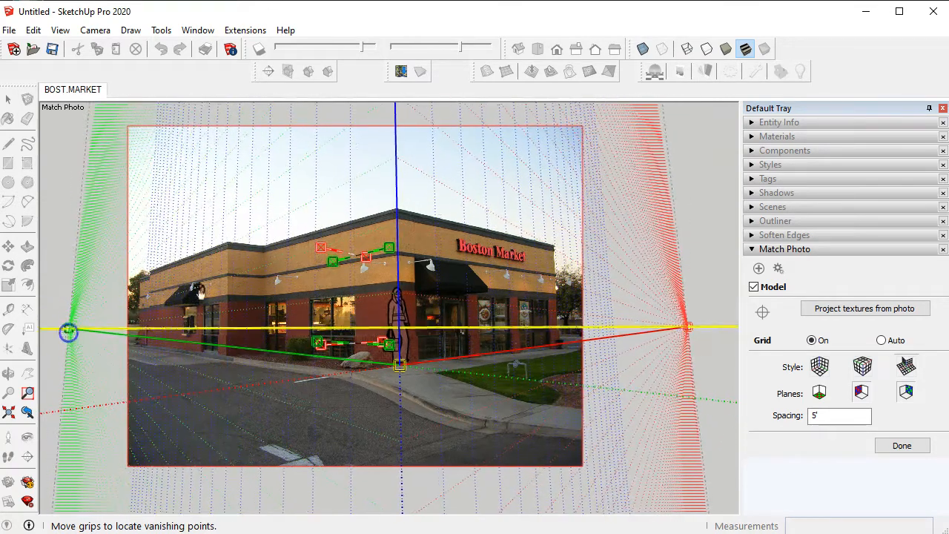
pyautogui.moveTo(688, 330); pyautogui.dragTo(689, 334)
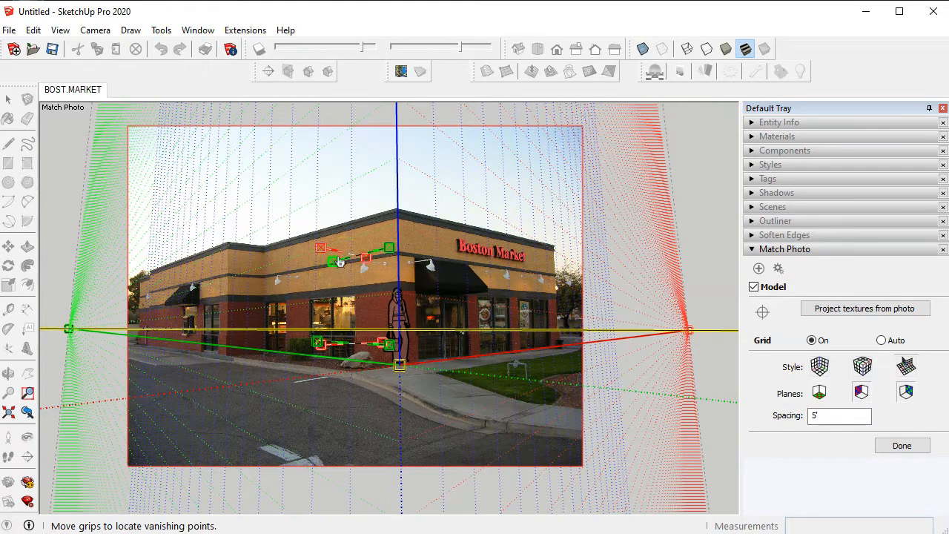
# Move the red axis bars to the Boston Market sign wall and the green axis bars to the long side wall.
pyautogui.moveTo(329, 251)
pyautogui.mouseDown()
pyautogui.moveTo(387, 254)
pyautogui.moveTo(340, 250)
pyautogui.moveTo(324, 236)
pyautogui.mouseUp()
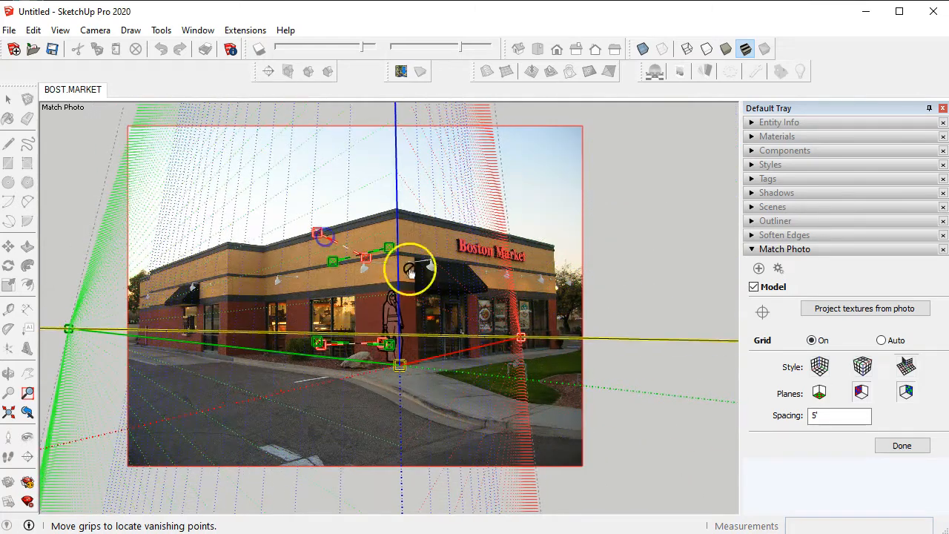
pyautogui.moveTo(389, 250)
pyautogui.mouseDown()
pyautogui.moveTo(387, 270)
pyautogui.moveTo(396, 269)
pyautogui.moveTo(403, 239)
pyautogui.moveTo(400, 256)
pyautogui.moveTo(398, 243)
pyautogui.moveTo(392, 248)
pyautogui.mouseUp()
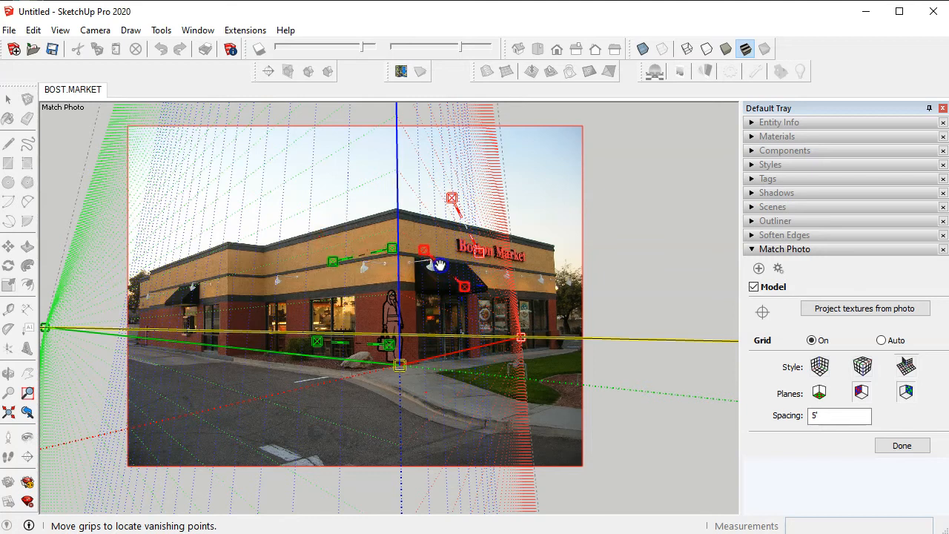
pyautogui.moveTo(370, 282); pyautogui.dragTo(370, 258)
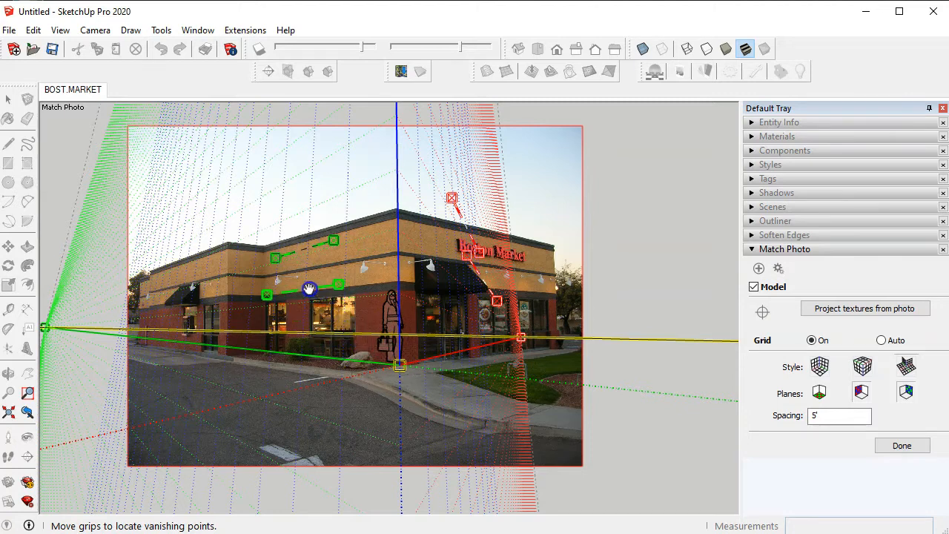
# Angle the red axis bars along the sign wall's receding roofline and the awning area below it.
pyautogui.moveTo(466, 259); pyautogui.dragTo(492, 239)
pyautogui.moveTo(452, 198); pyautogui.dragTo(443, 213)
pyautogui.moveTo(497, 299)
pyautogui.mouseDown()
pyautogui.moveTo(502, 281)
pyautogui.moveTo(506, 287)
pyautogui.mouseUp()
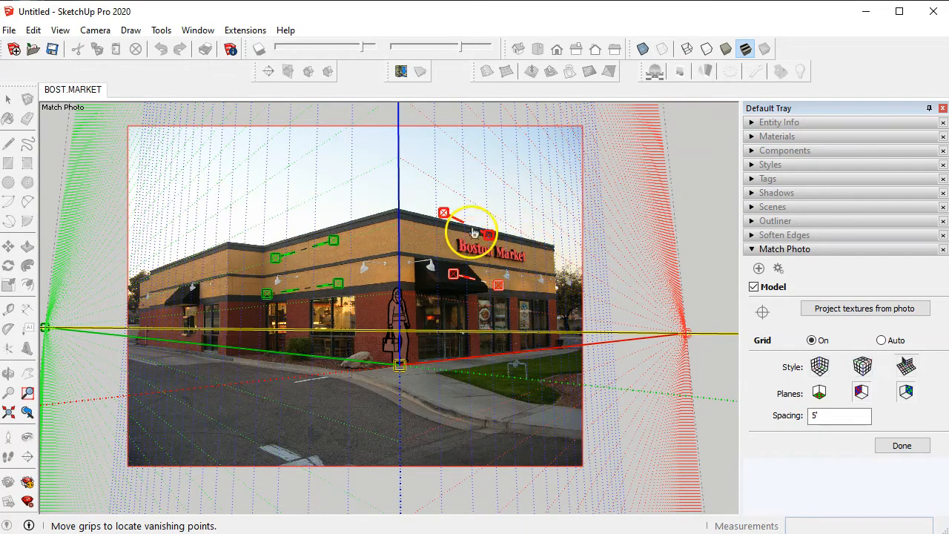
# Stretch the red axis bars along the sign wall's parapet edge and the dark trim band beneath the Boston Market sign.
pyautogui.scroll(3, 466, 236)
pyautogui.scroll(2, 465, 236)
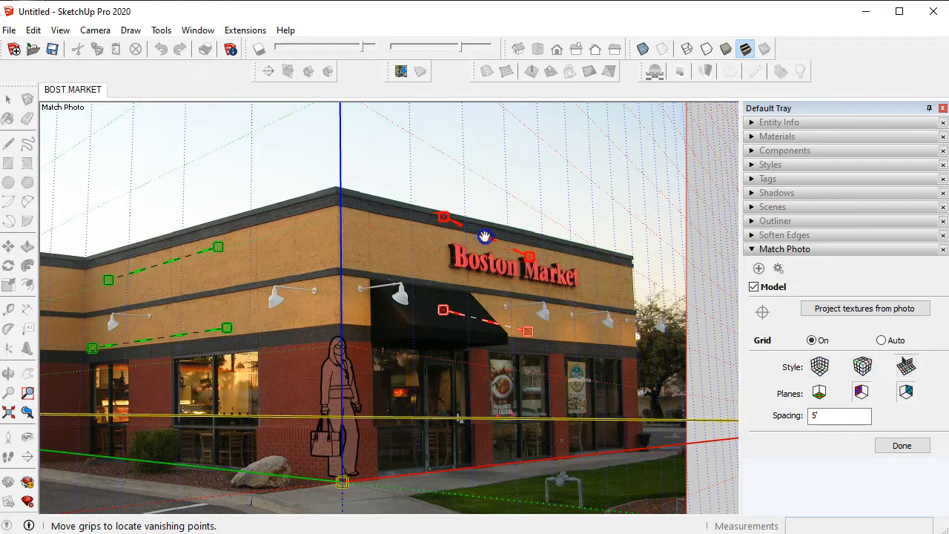
pyautogui.moveTo(533, 261); pyautogui.dragTo(589, 259)
pyautogui.moveTo(443, 217); pyautogui.dragTo(424, 223)
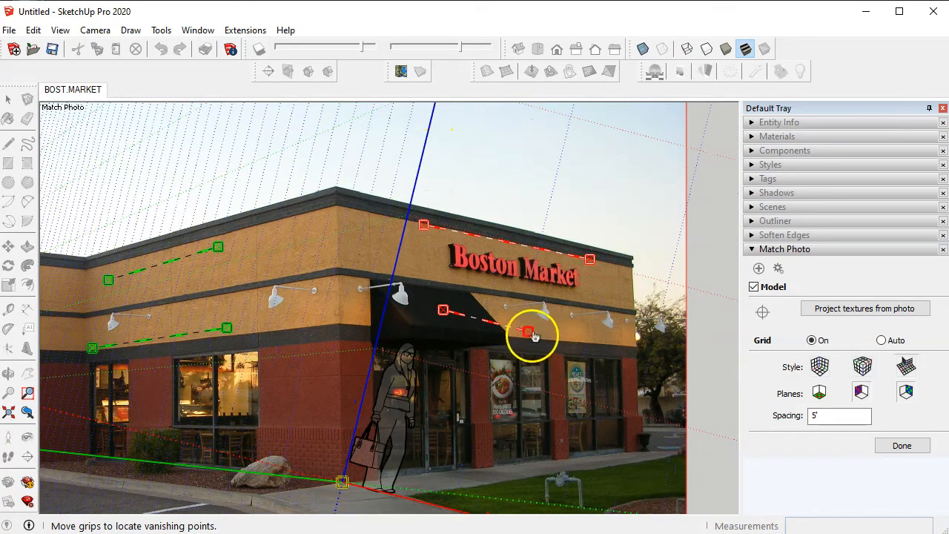
pyautogui.moveTo(528, 335); pyautogui.dragTo(559, 304)
pyautogui.moveTo(443, 309); pyautogui.dragTo(434, 283)
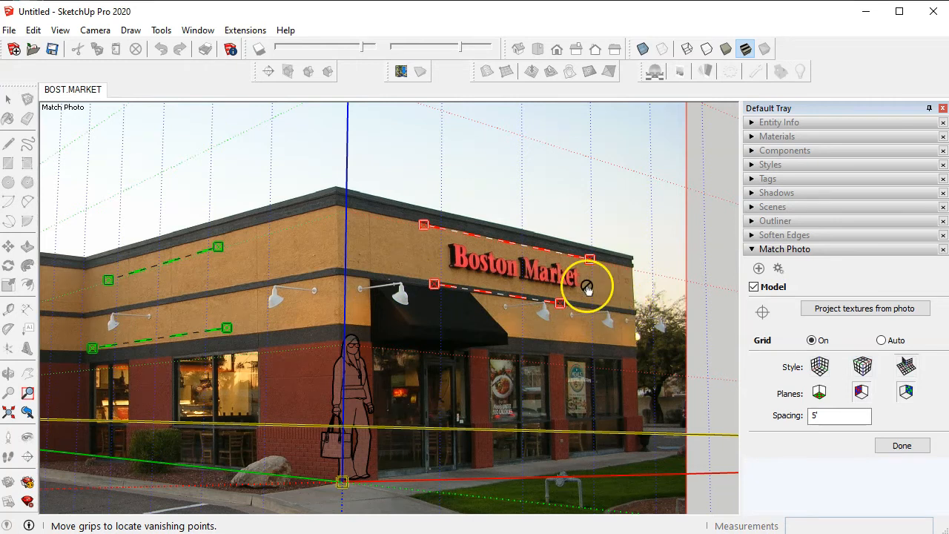
pyautogui.moveTo(417, 223); pyautogui.dragTo(423, 223)
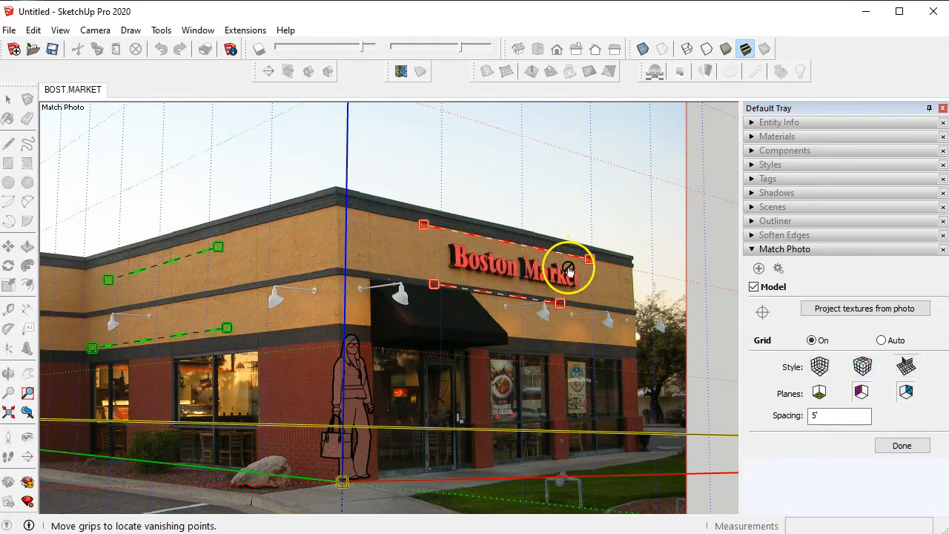
pyautogui.scroll(-6, 432, 268)
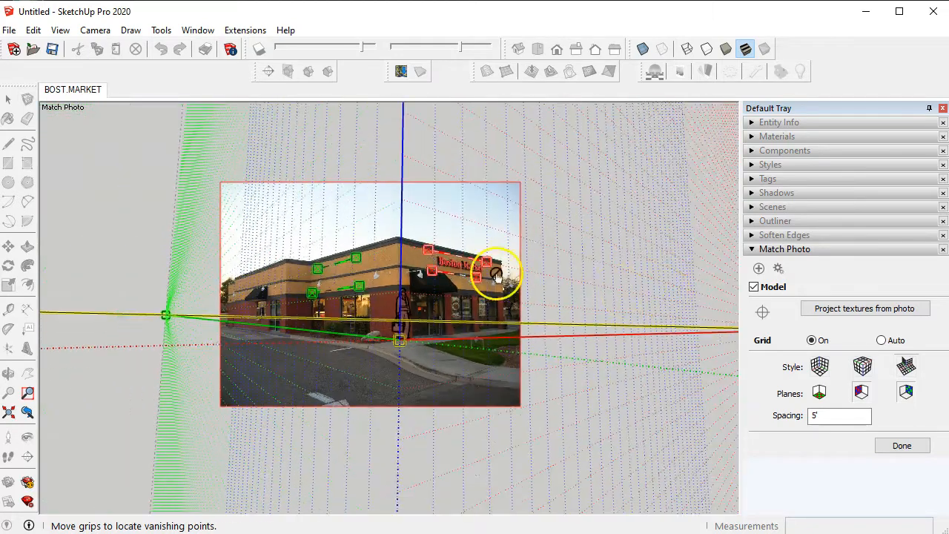
pyautogui.scroll(-3, 495, 274)
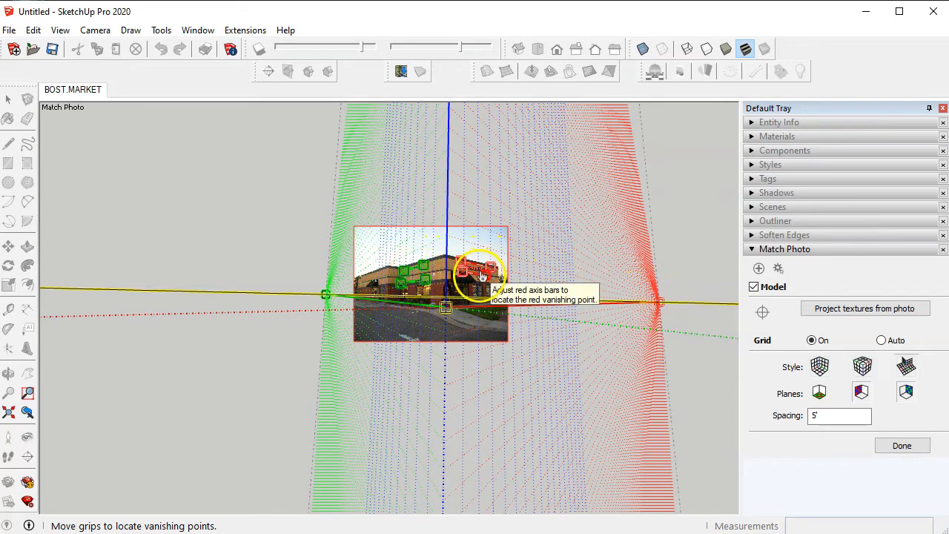
# Move the green axis bars toward the long side wall's parapet and lower trim edges, and stretch the lower bar past the building corner.
pyautogui.scroll(9, 420, 280)
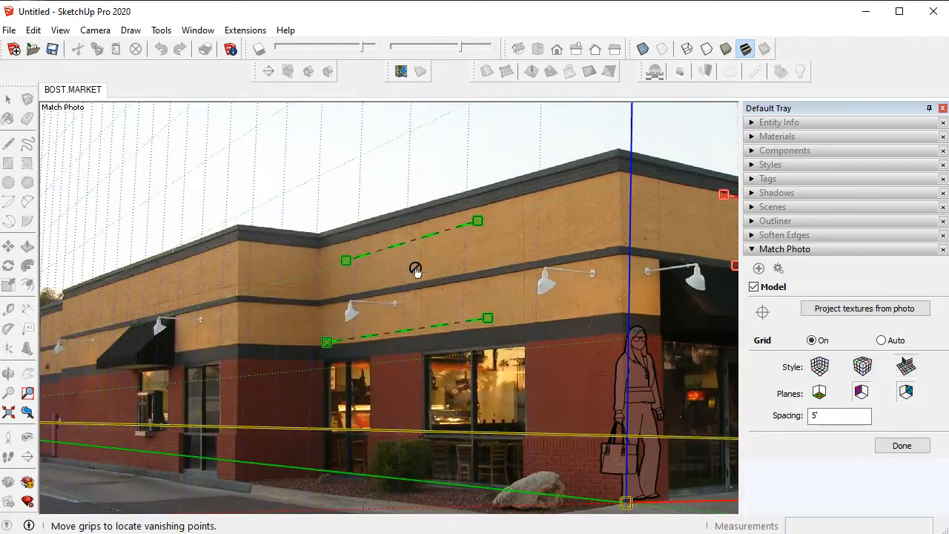
pyautogui.click(418, 243)
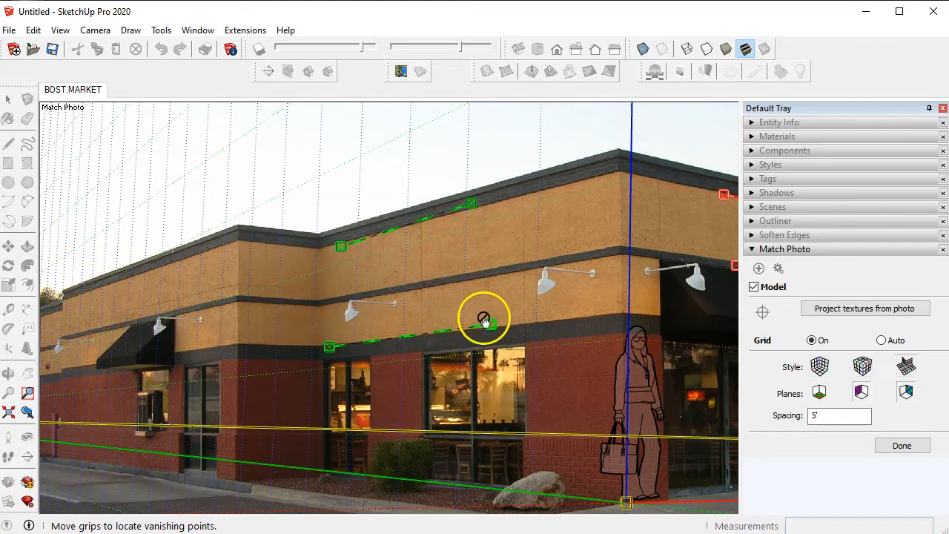
pyautogui.moveTo(497, 327); pyautogui.dragTo(550, 322)
pyautogui.moveTo(329, 350); pyautogui.dragTo(260, 356)
pyautogui.moveTo(549, 321); pyautogui.dragTo(666, 307)
# Stretch the upper green axis bar along the bottom edge of the long side wall's parapet trim, extending it past the building corner.
pyautogui.click(481, 204)
pyautogui.moveTo(474, 204); pyautogui.dragTo(668, 157)
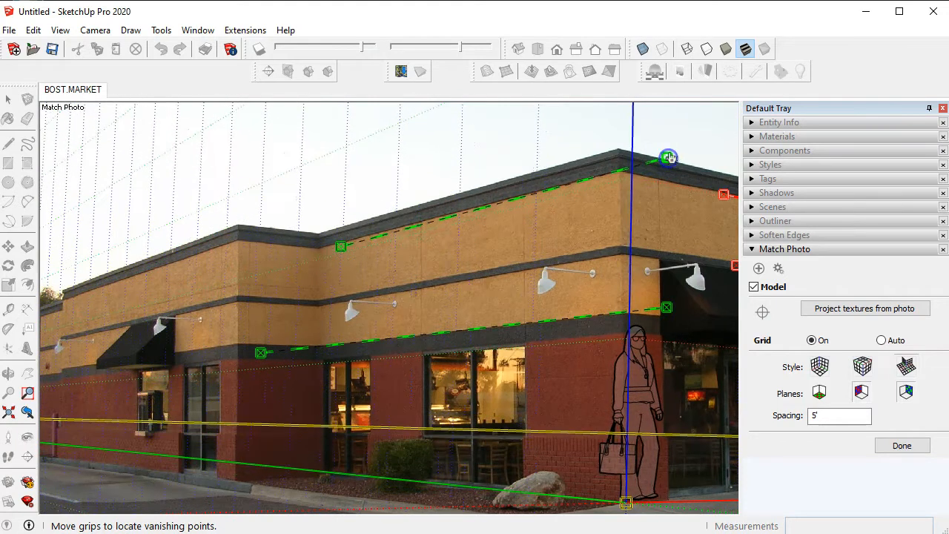
pyautogui.scroll(3, 625, 175)
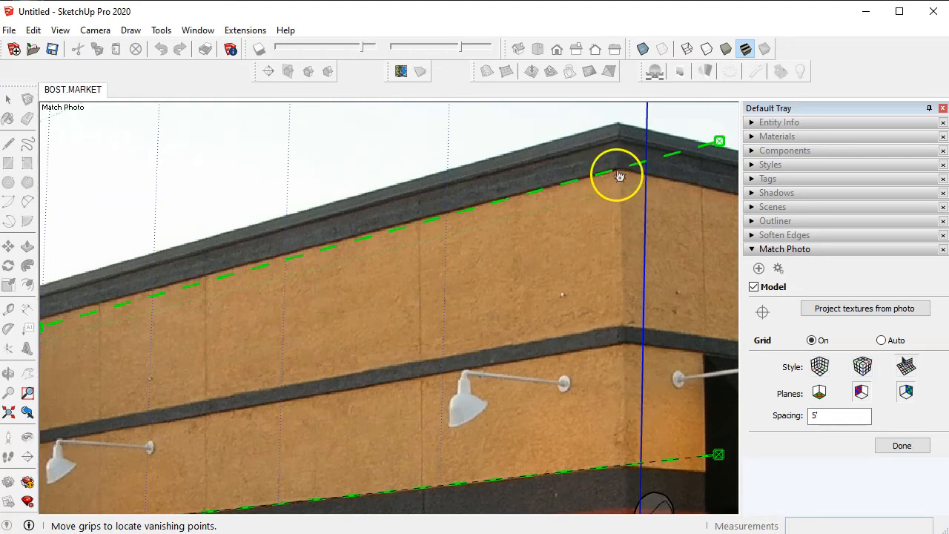
pyautogui.scroll(-3, 620, 175)
pyautogui.moveTo(225, 283); pyautogui.dragTo(213, 278)
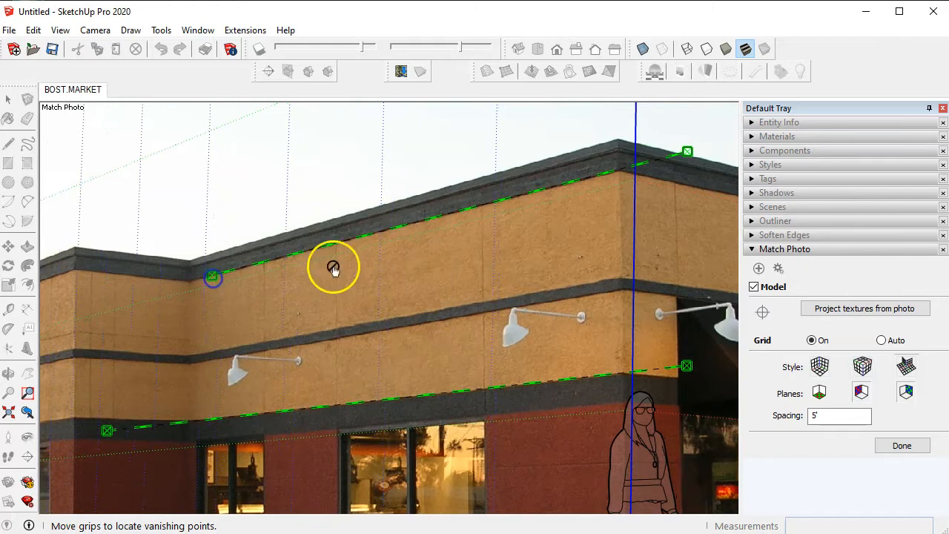
# Move the lower red axis bar to the bottom of the dark band above the sign wall's windows and stretch it toward the building corner.
pyautogui.scroll(-4, 333, 268)
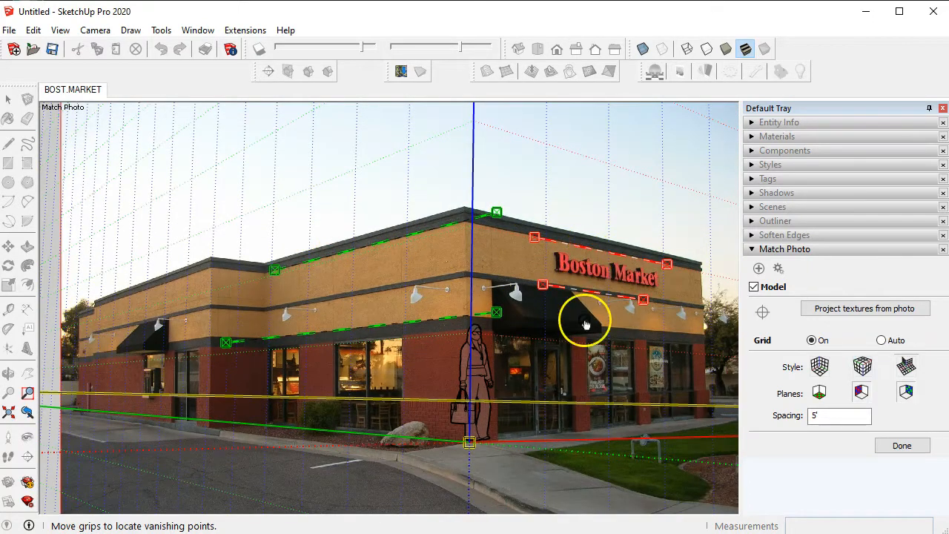
pyautogui.scroll(-3, 586, 323)
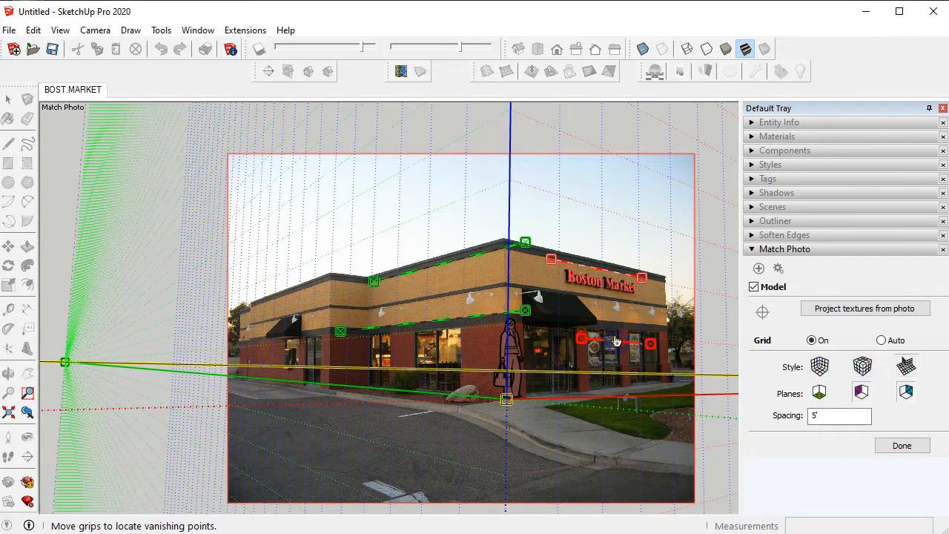
pyautogui.scroll(6, 615, 341)
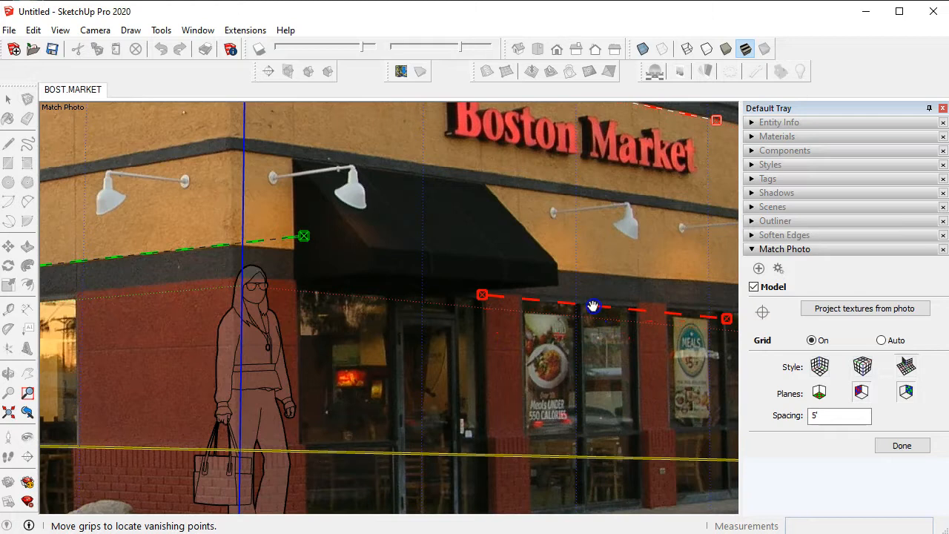
pyautogui.moveTo(728, 320); pyautogui.dragTo(731, 315)
pyautogui.moveTo(481, 297)
pyautogui.mouseDown()
pyautogui.moveTo(287, 282)
pyautogui.moveTo(297, 305)
pyautogui.moveTo(296, 295)
pyautogui.mouseUp()
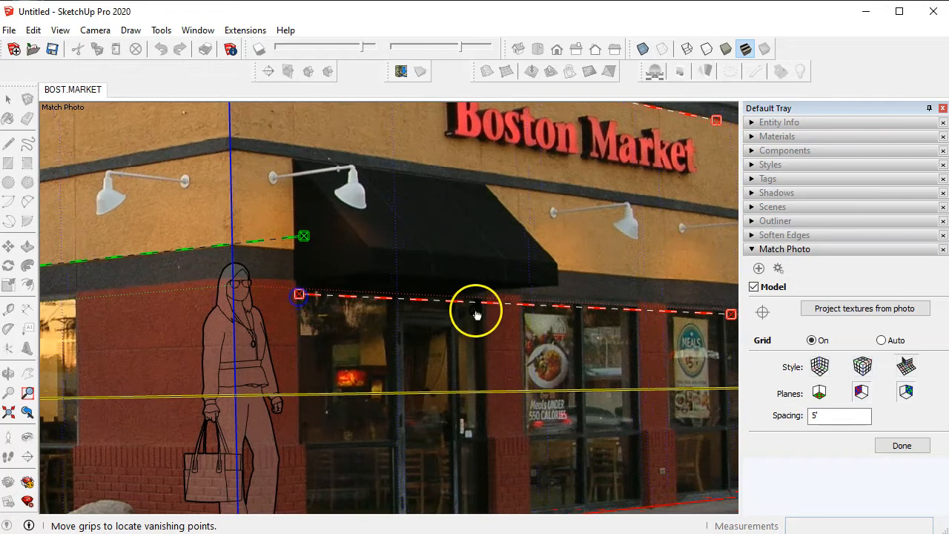
# Fine-tune both ends of the lower red axis bar along the top edge of the sign wall's windows and doorway.
pyautogui.scroll(2, 582, 311)
pyautogui.scroll(2, 582, 311)
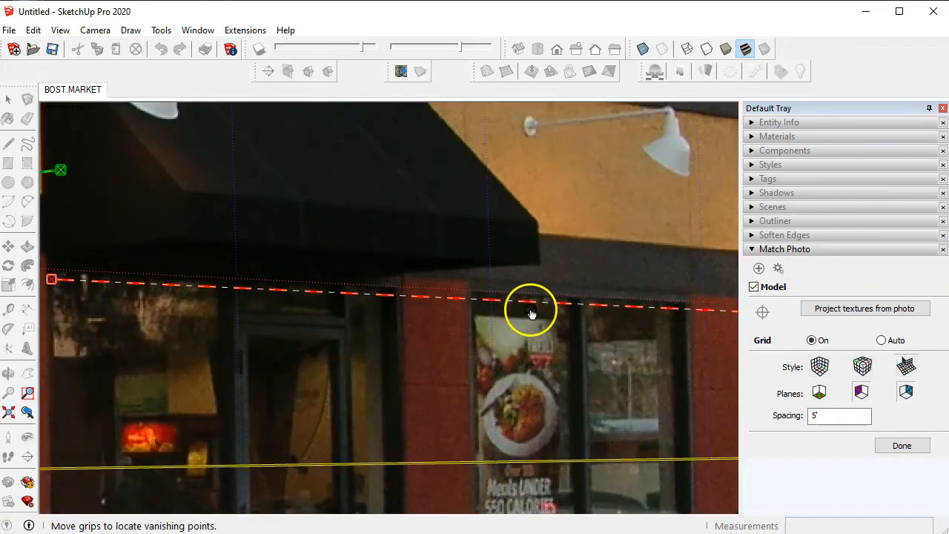
pyautogui.scroll(-4, 548, 300)
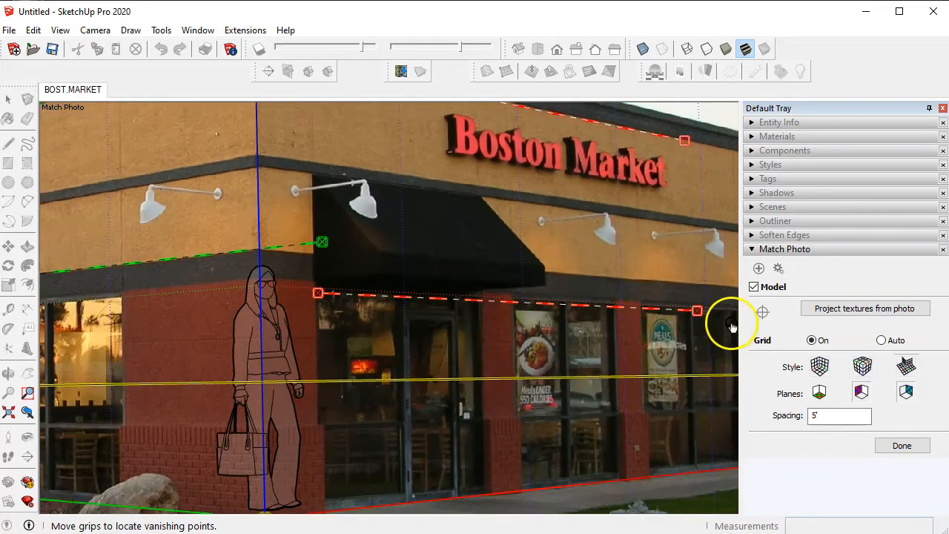
pyautogui.scroll(4, 698, 311)
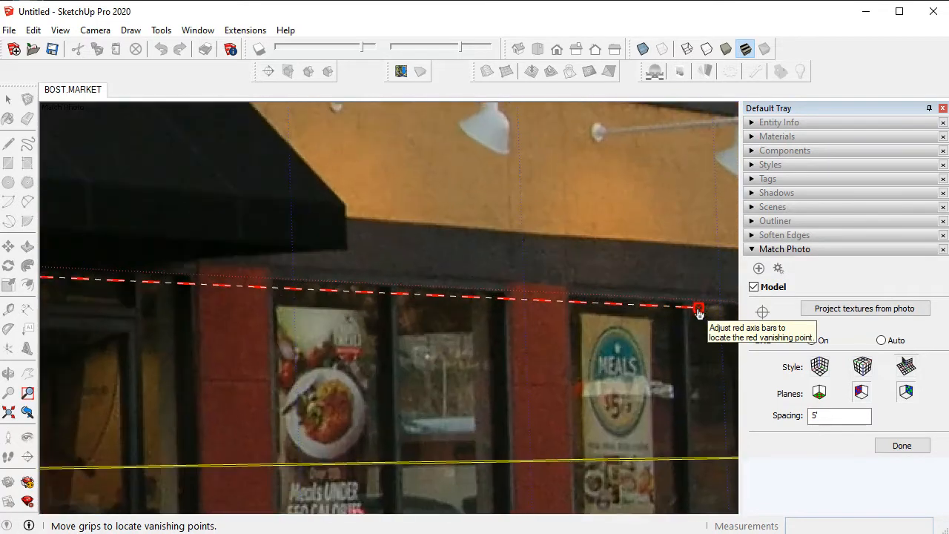
pyautogui.moveTo(701, 310); pyautogui.dragTo(699, 303)
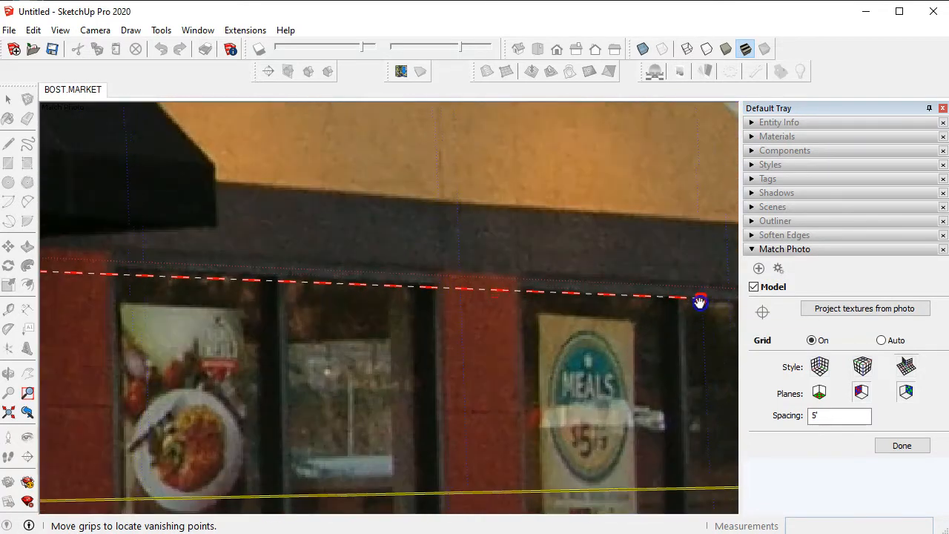
pyautogui.scroll(-5, 557, 327)
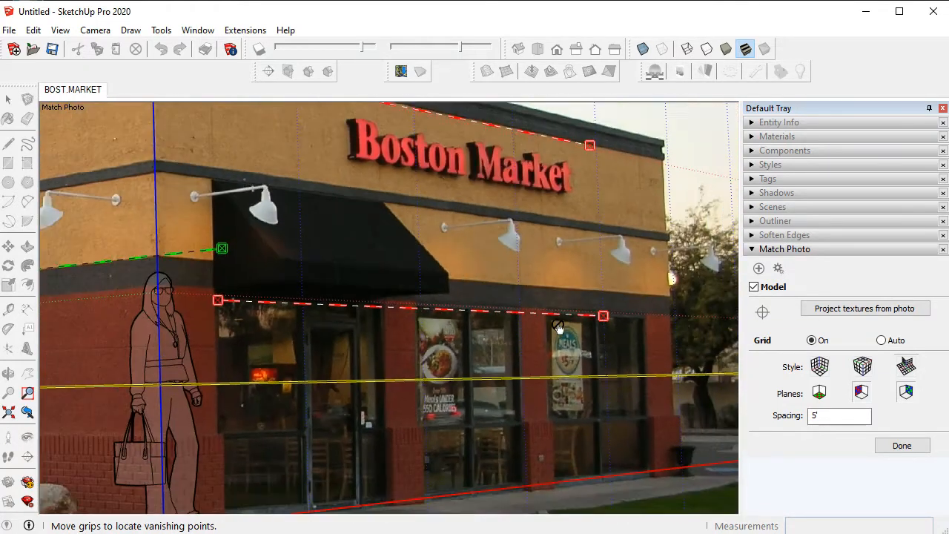
pyautogui.moveTo(218, 302); pyautogui.dragTo(217, 298)
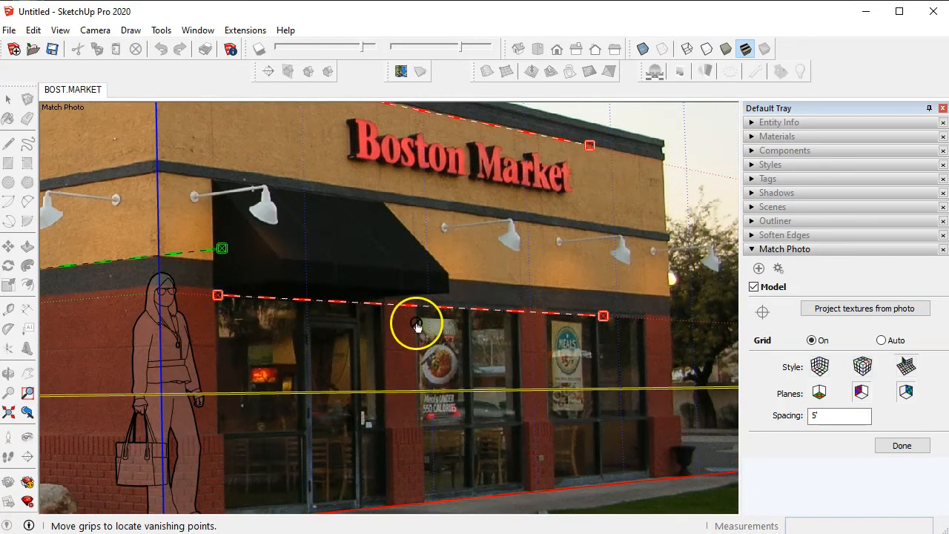
# Examine how the blue axis, the horizon and the axis bars line up with the building's corner and walls.
pyautogui.scroll(-6, 529, 330)
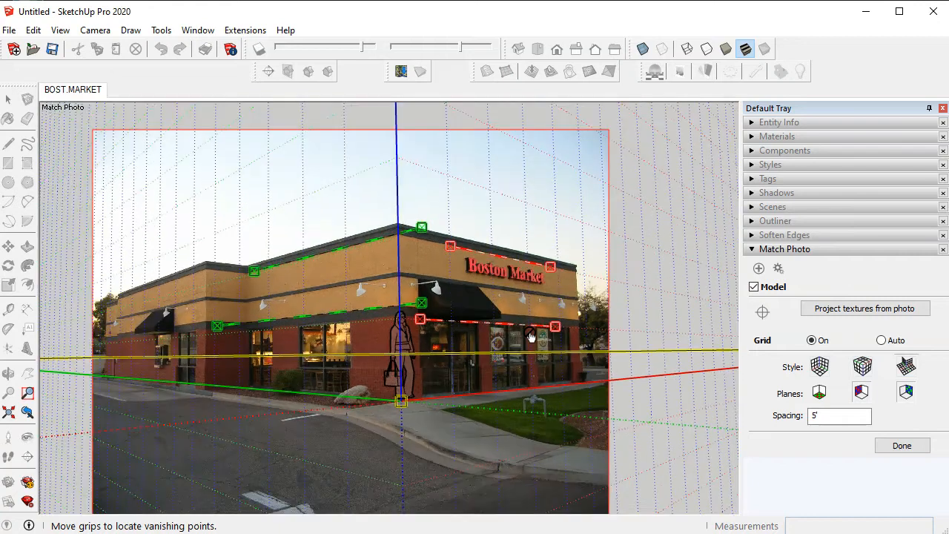
pyautogui.scroll(-2, 529, 336)
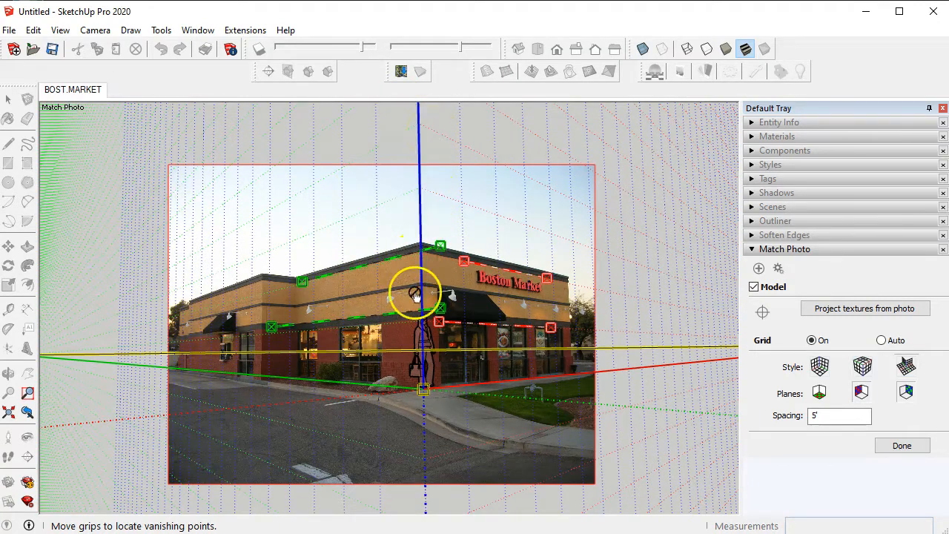
pyautogui.scroll(3, 424, 326)
pyautogui.scroll(1, 425, 323)
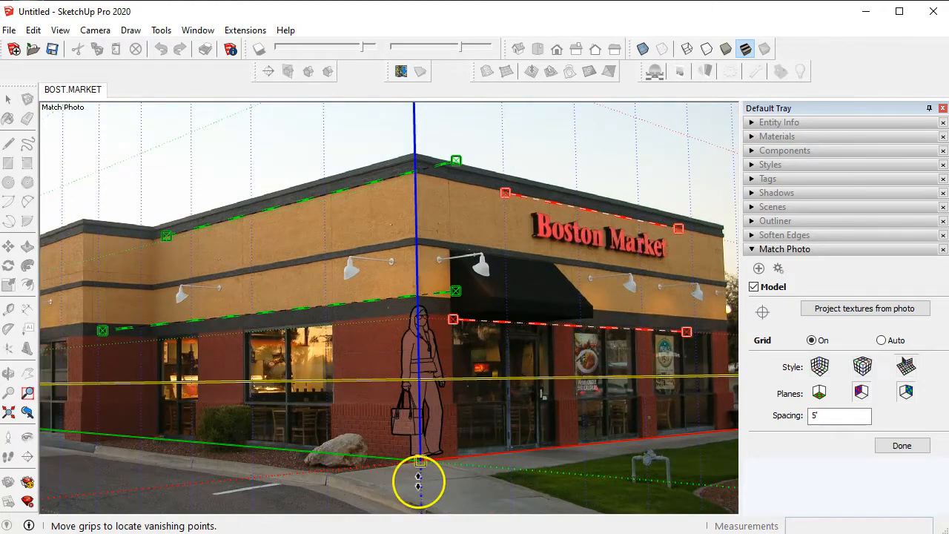
pyautogui.scroll(-4, 504, 294)
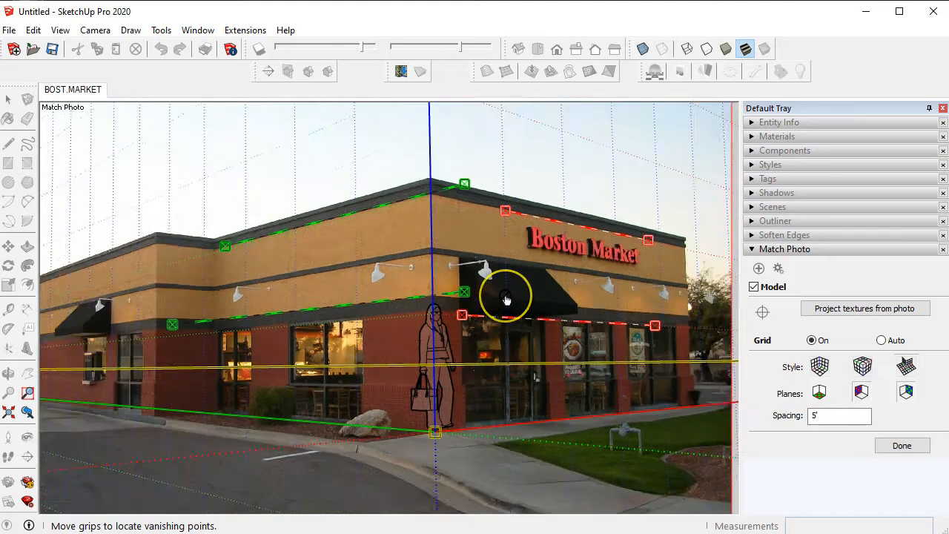
pyautogui.scroll(-1, 506, 300)
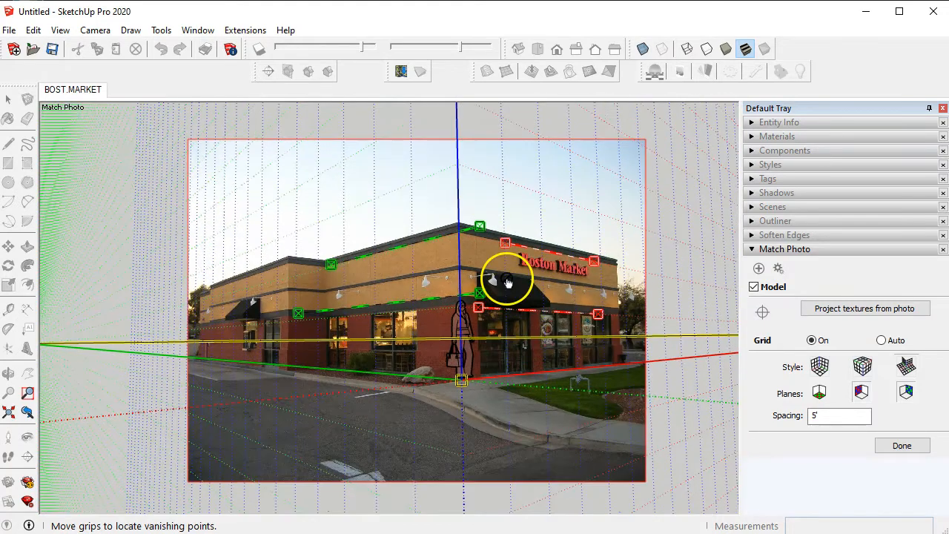